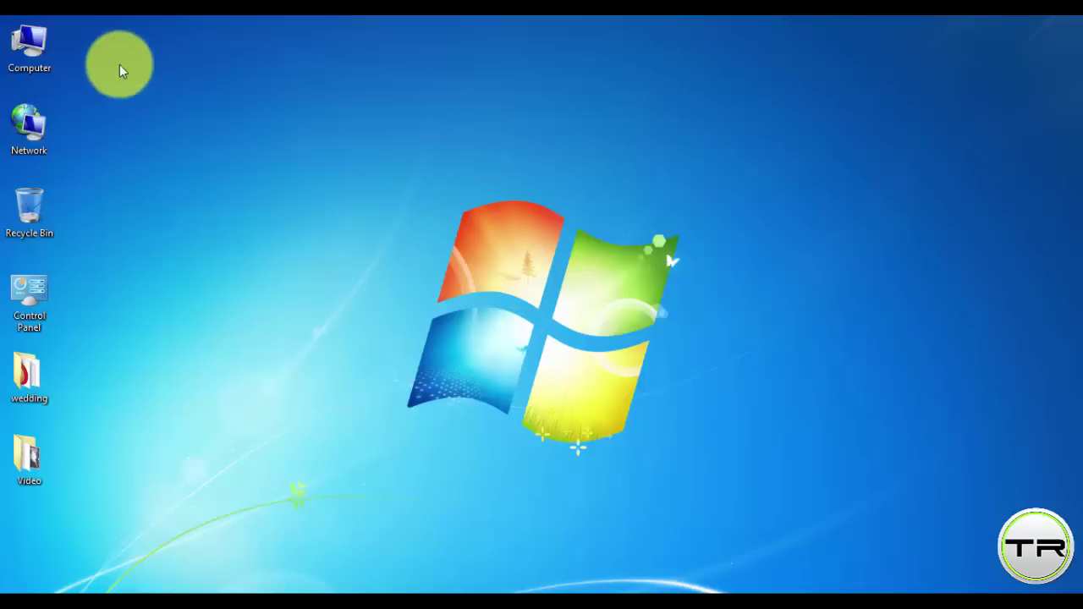
Step: Close the Media (G:) drive folder window and refresh the desktop
double_click(47, 49)
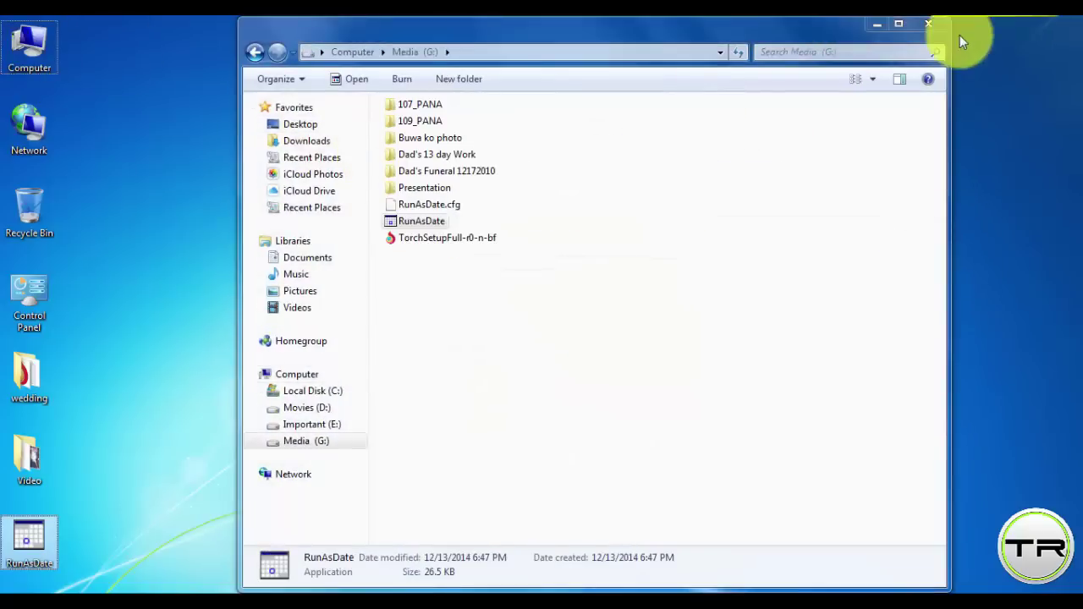
click(928, 23)
right_click(538, 125)
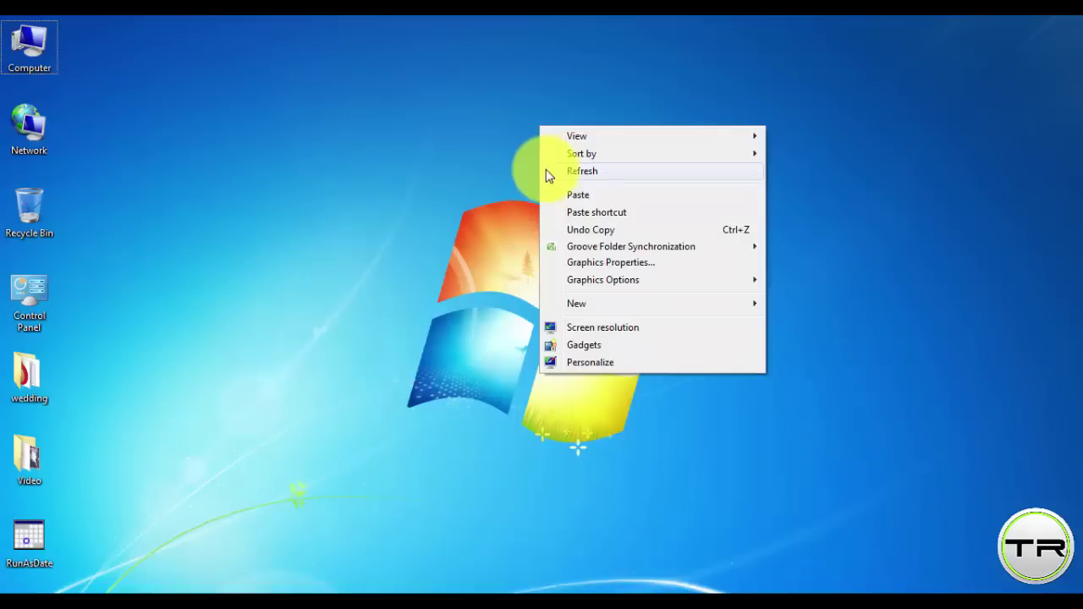
click(546, 171)
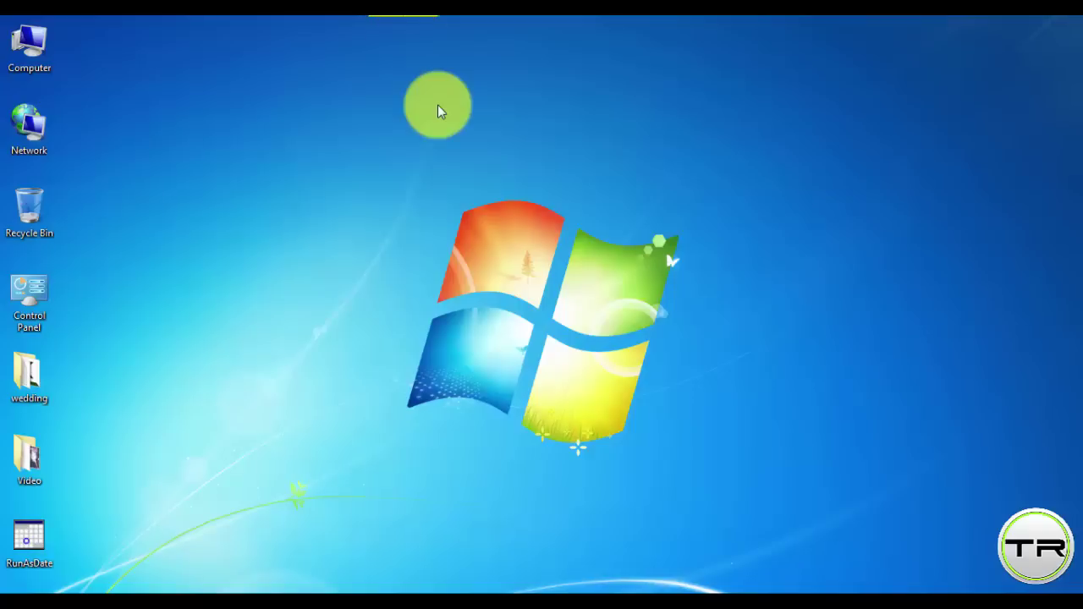
Step: Launch RunAsDate from its desktop icon and move its window higher on screen
right_click(438, 104)
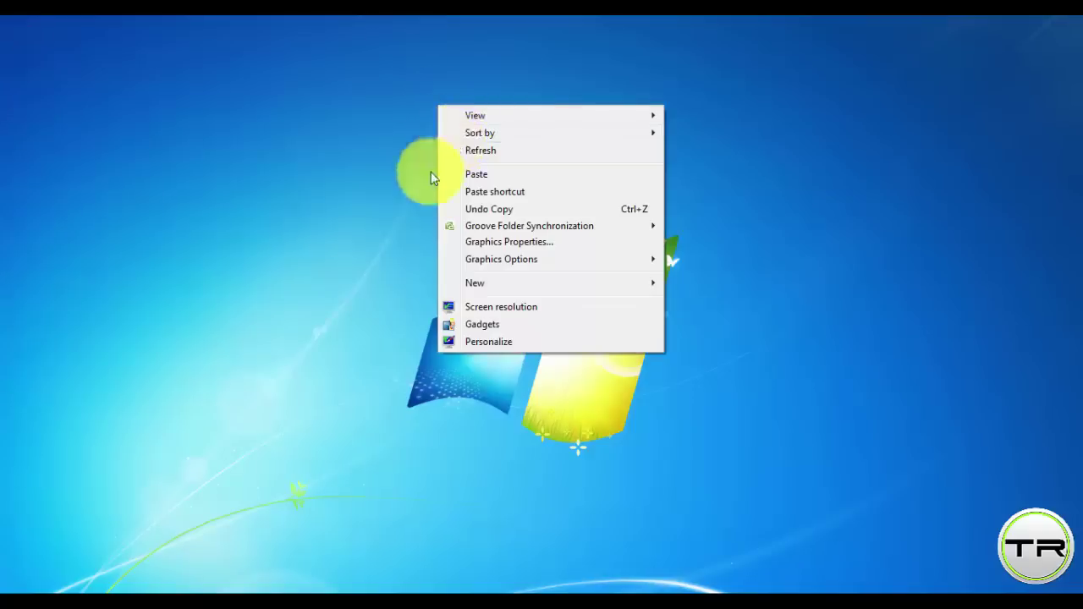
click(435, 175)
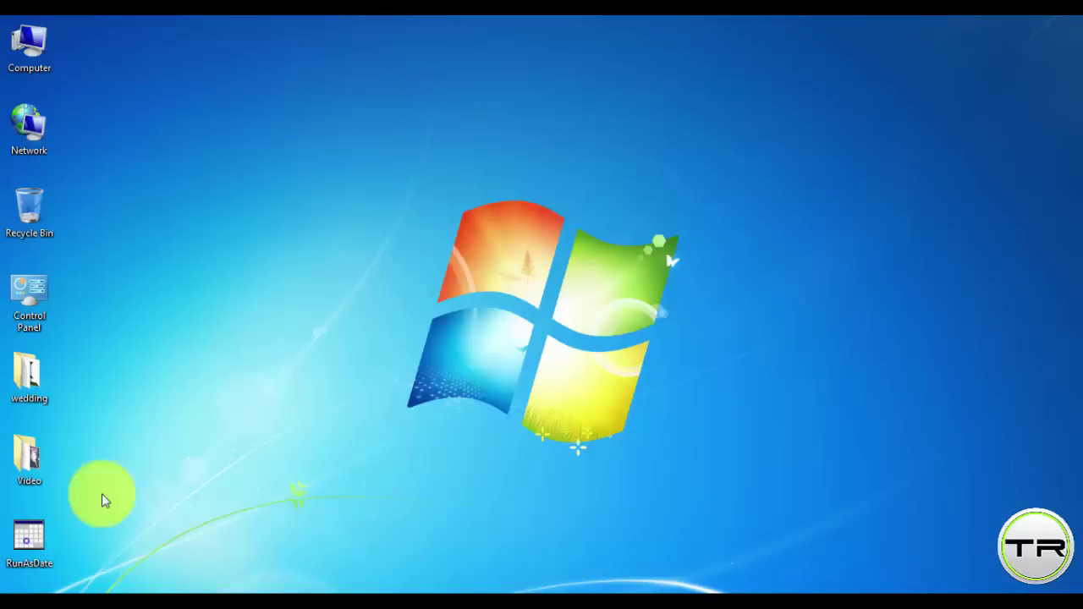
click(15, 554)
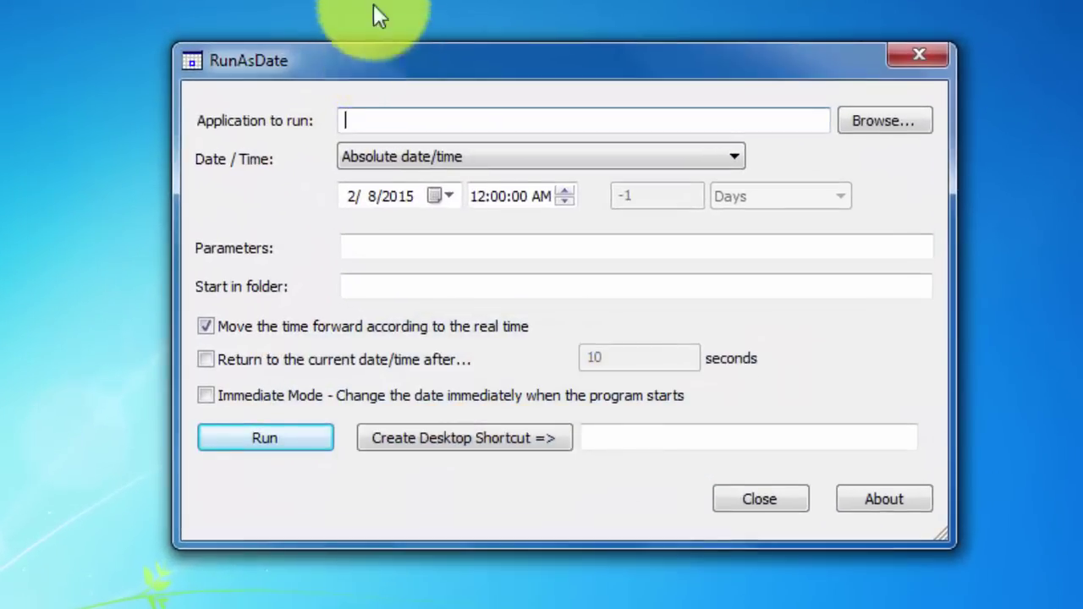
drag(377, 59, 363, 0)
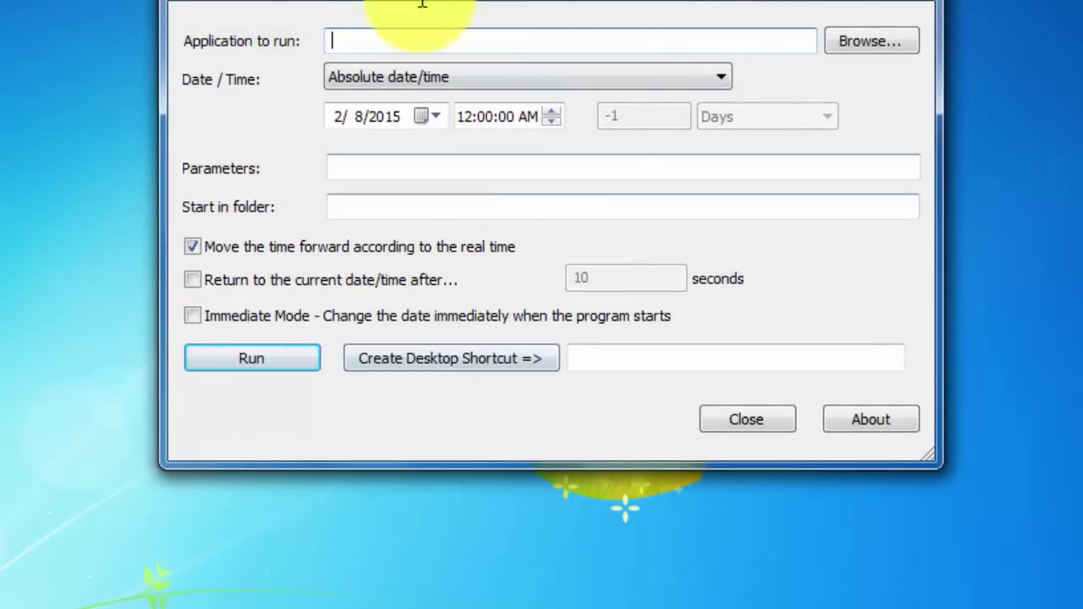
Step: Choose CamtasiaStudio.exe in the Camtasia Studio 8 folder as the application to run
click(839, 44)
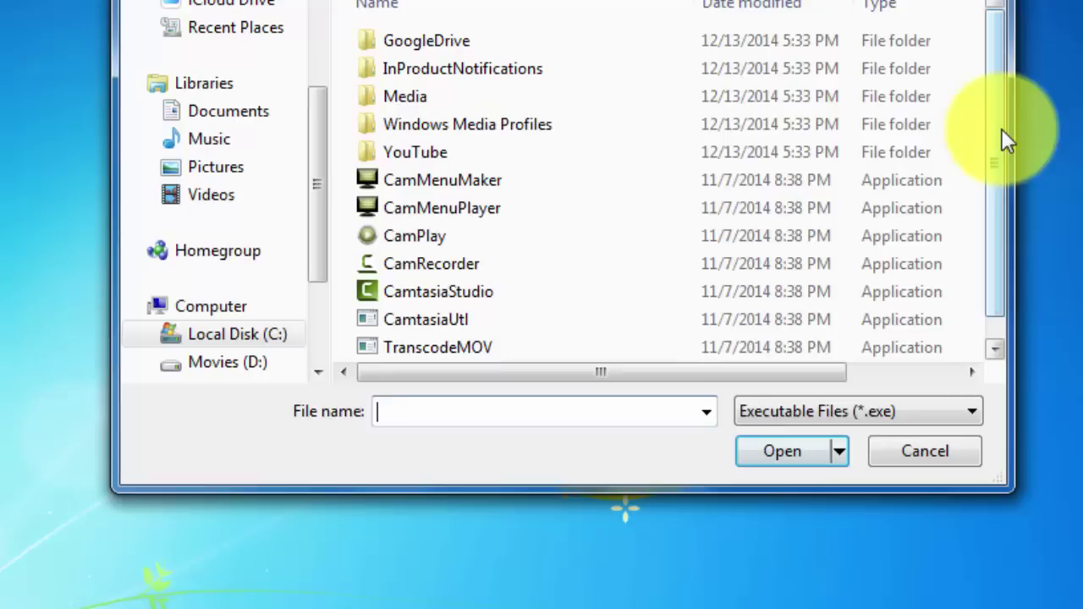
drag(1001, 136, 991, 262)
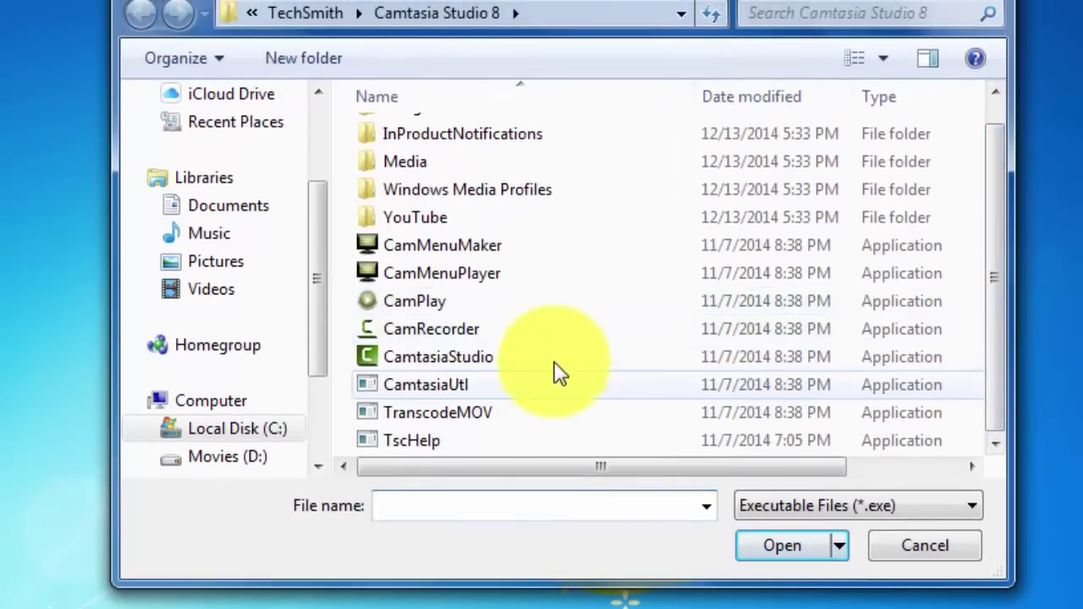
click(554, 369)
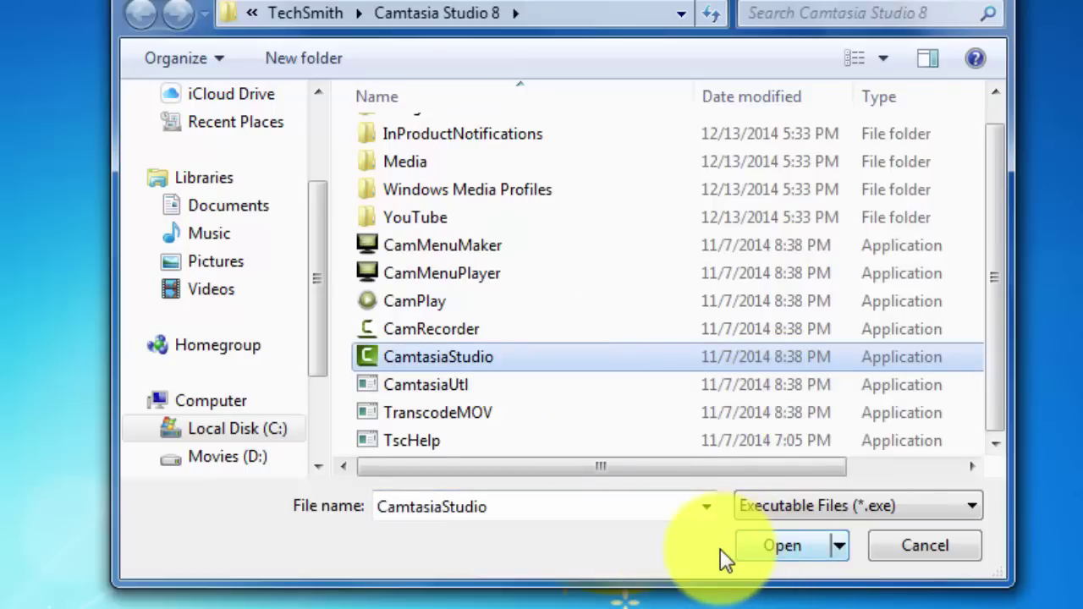
click(750, 546)
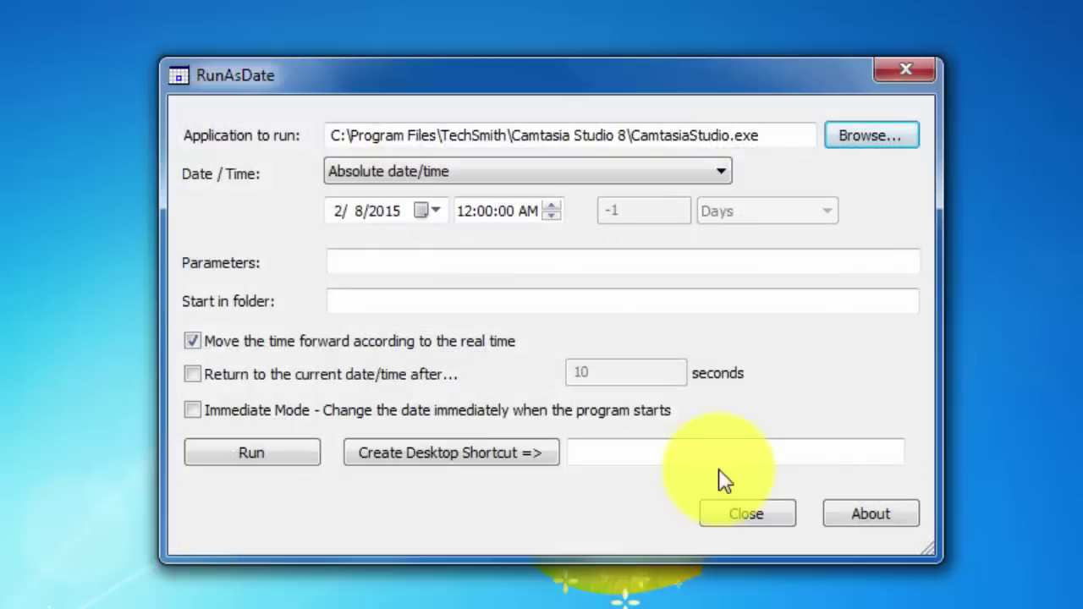
mouse_move(804, 131)
mouse_down()
mouse_move(514, 91)
mouse_move(266, 150)
mouse_move(665, 101)
mouse_move(785, 73)
mouse_up()
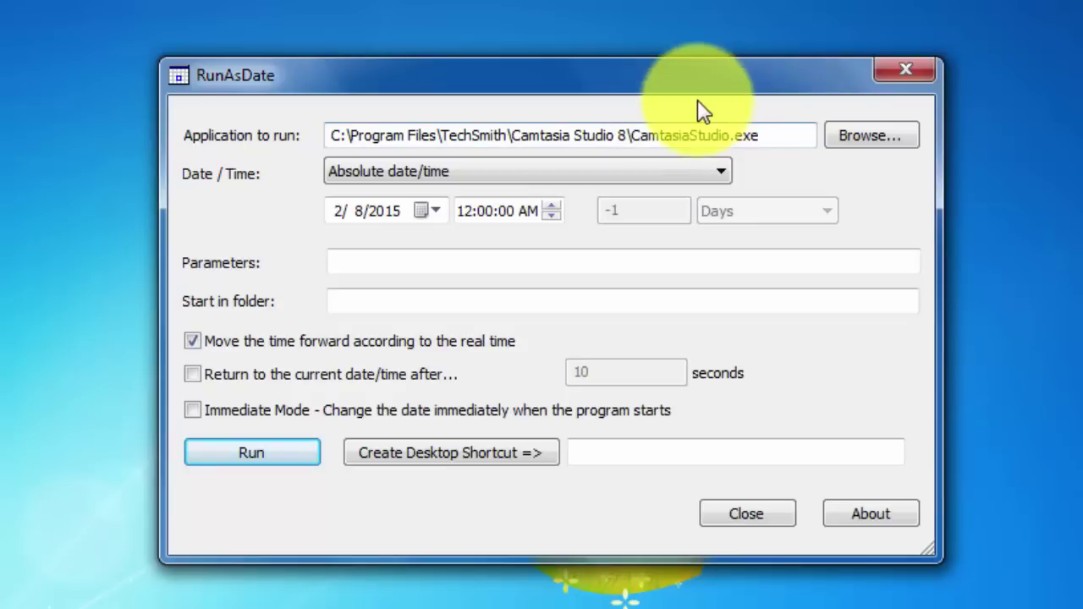
mouse_move(700, 110)
mouse_down()
mouse_move(810, 114)
mouse_move(607, 65)
mouse_move(274, 120)
mouse_move(761, 135)
mouse_up()
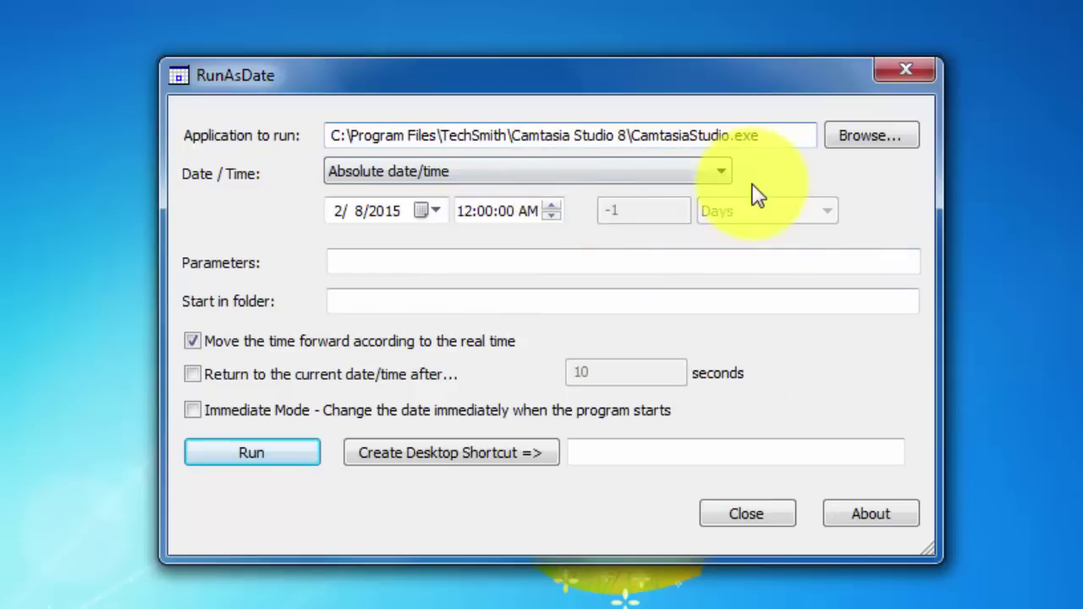
click(667, 183)
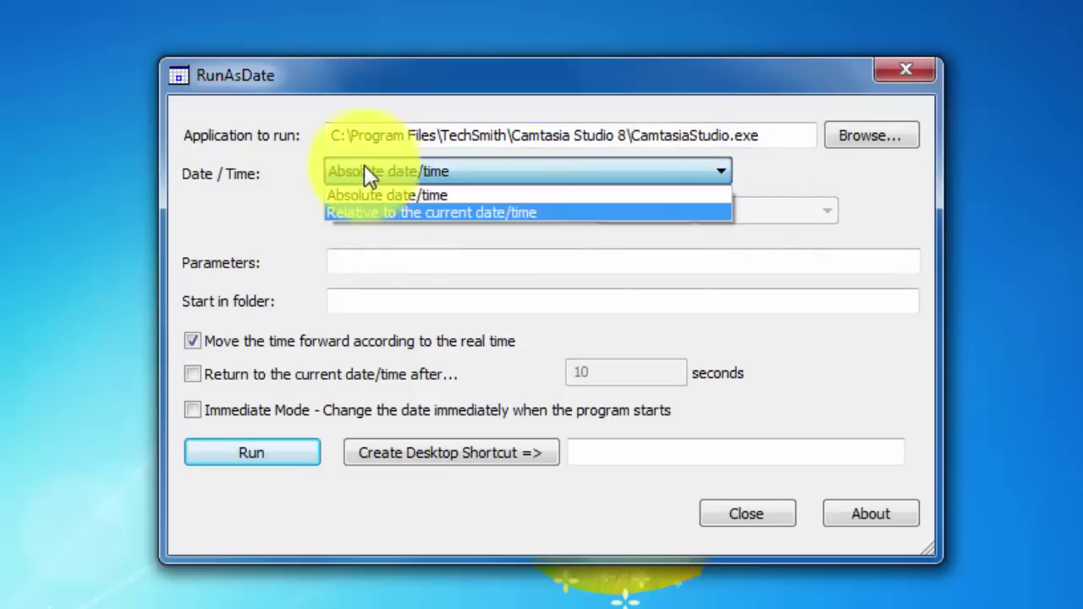
click(382, 196)
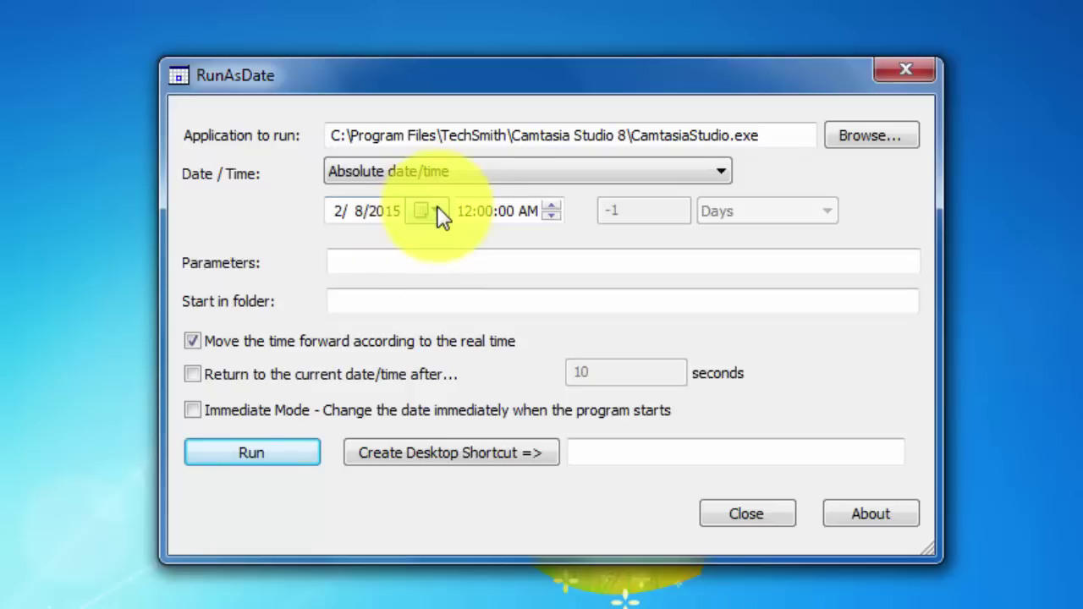
Step: Pick January 13, 2015 as the launch date and name the shortcut 'Editor'
click(439, 216)
click(438, 215)
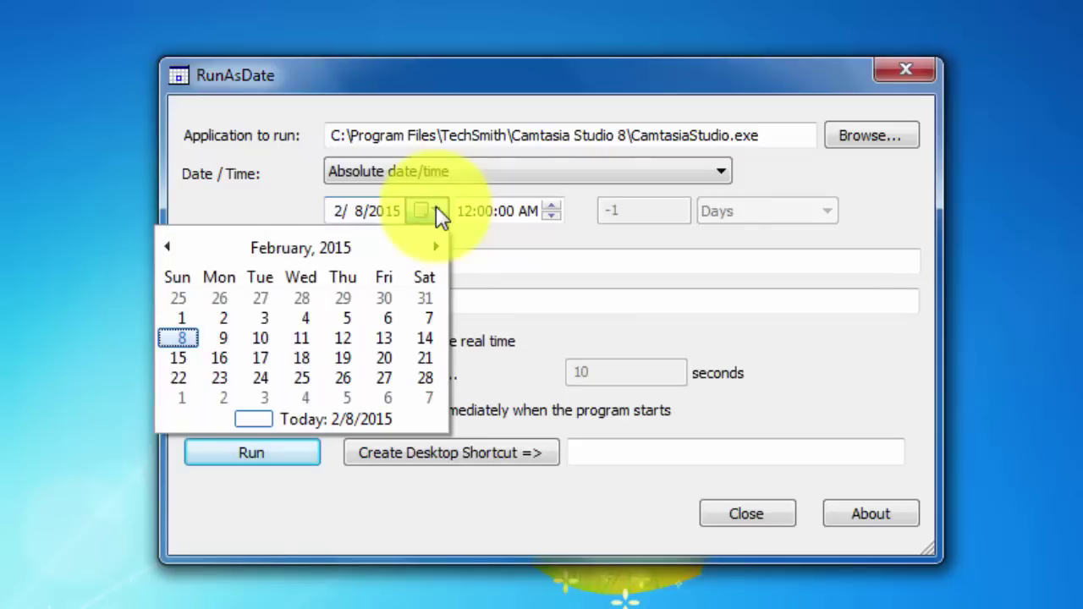
click(169, 247)
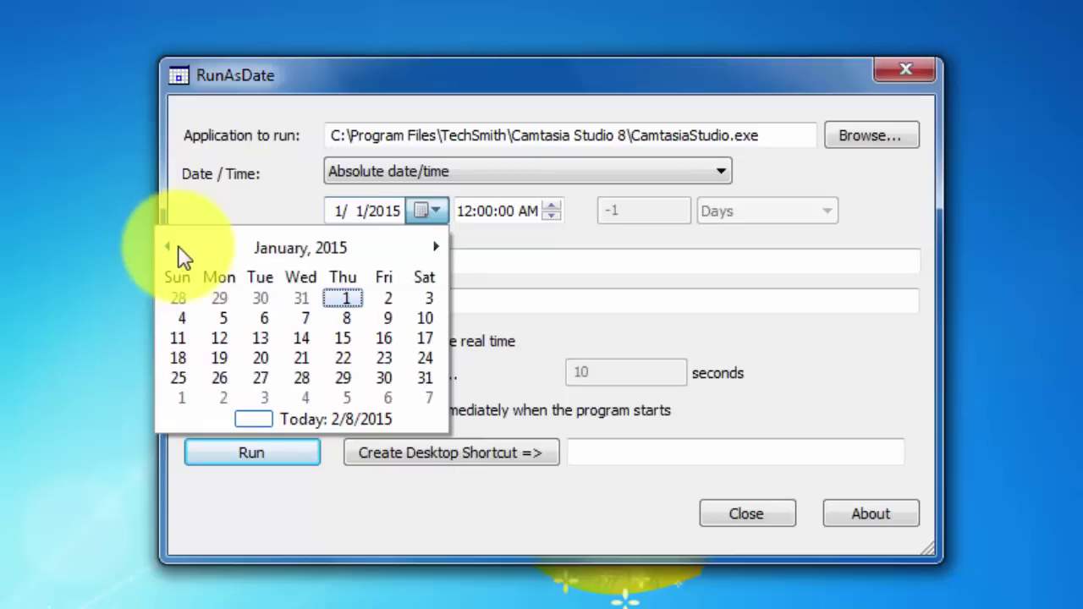
click(260, 339)
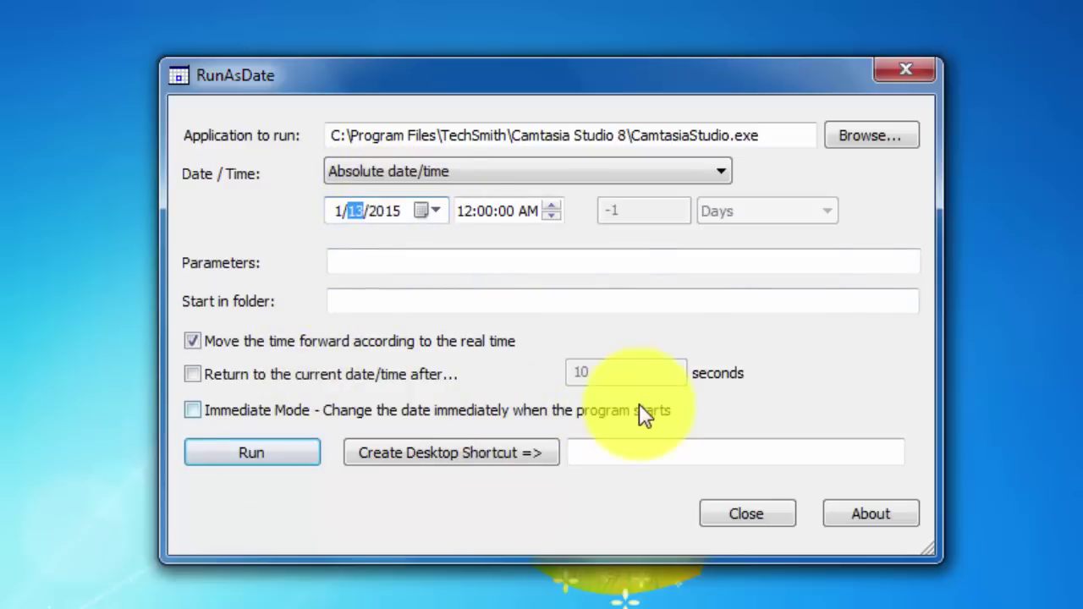
click(619, 457)
text(dit)
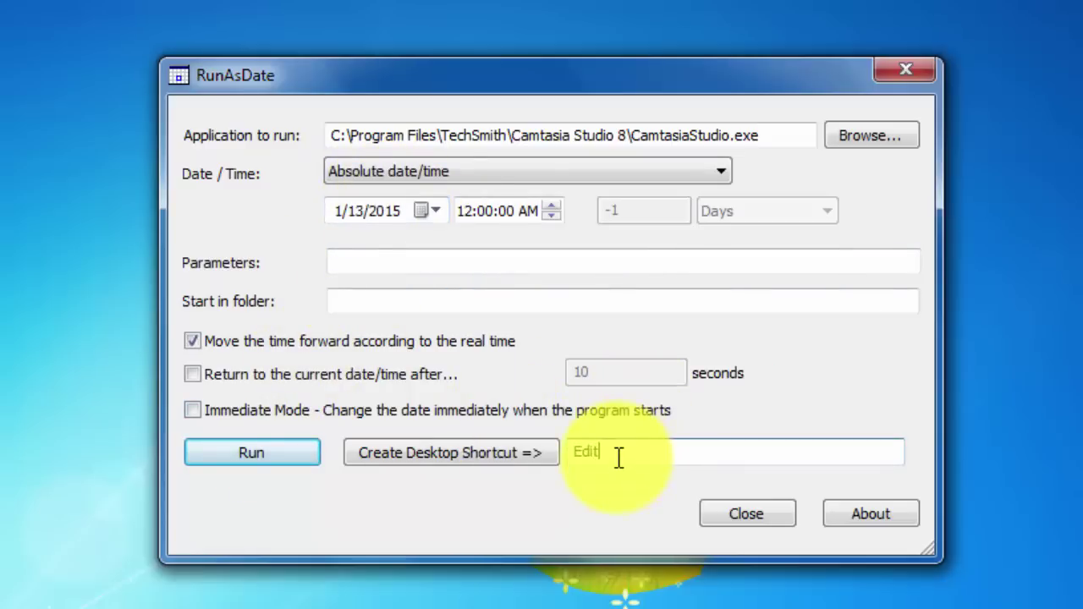
text(or)
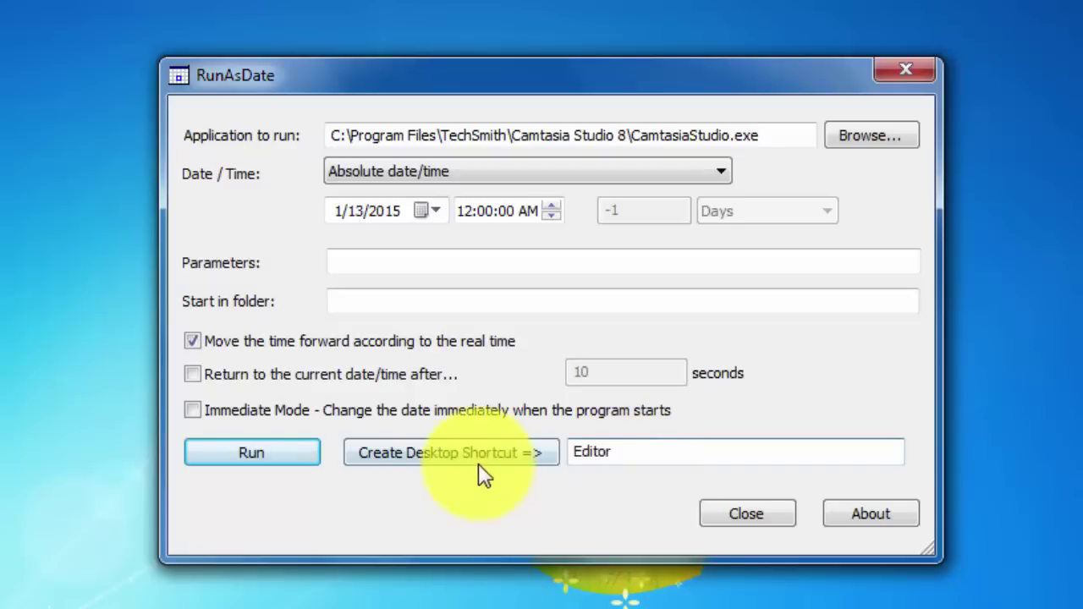
Step: Create the Editor desktop shortcut, which opens Camtasia's expired-trial evaluation screen
click(479, 455)
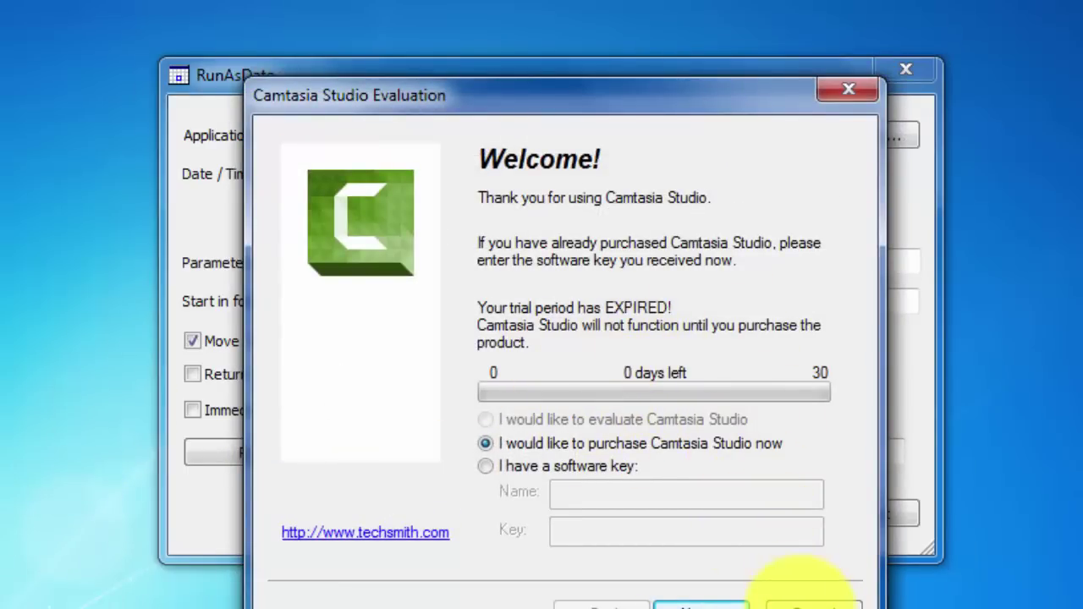
Step: Dismiss the expired-trial screen, change the date to December 25, 2014, and run Camtasia
click(808, 604)
click(423, 211)
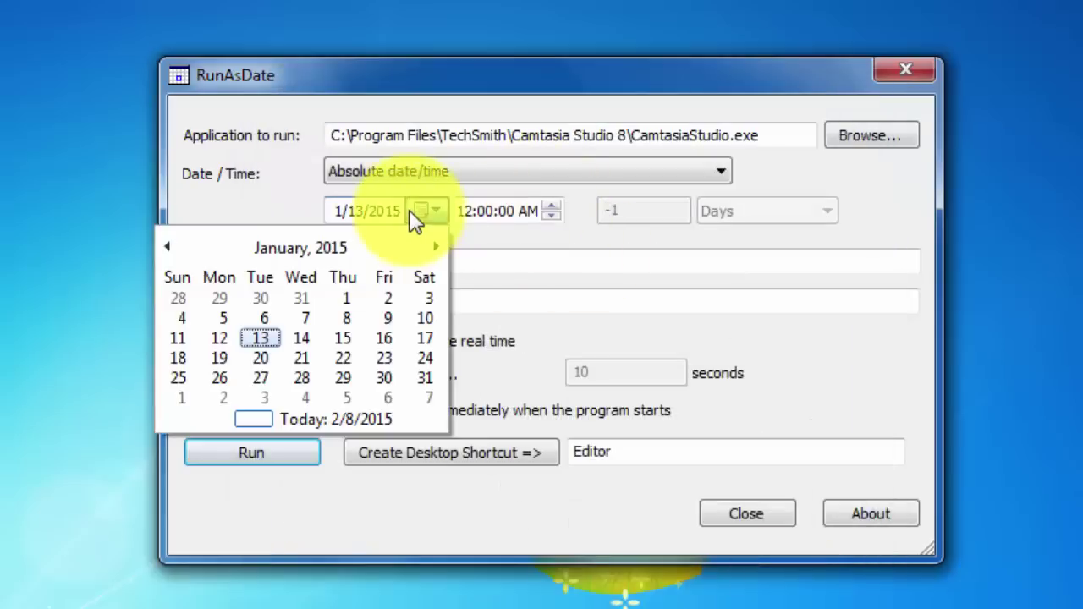
click(166, 248)
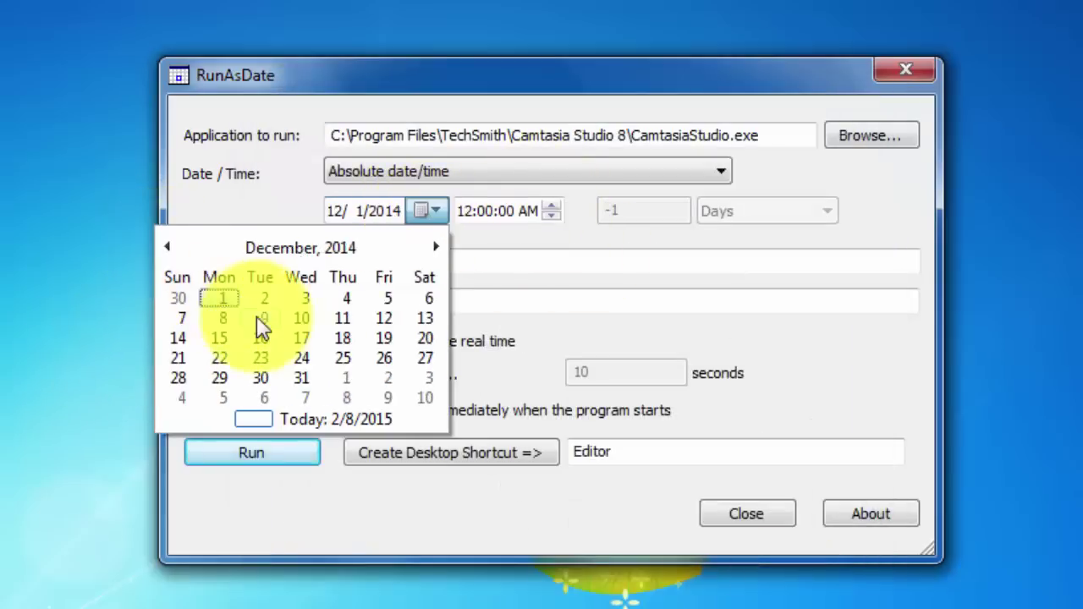
click(338, 352)
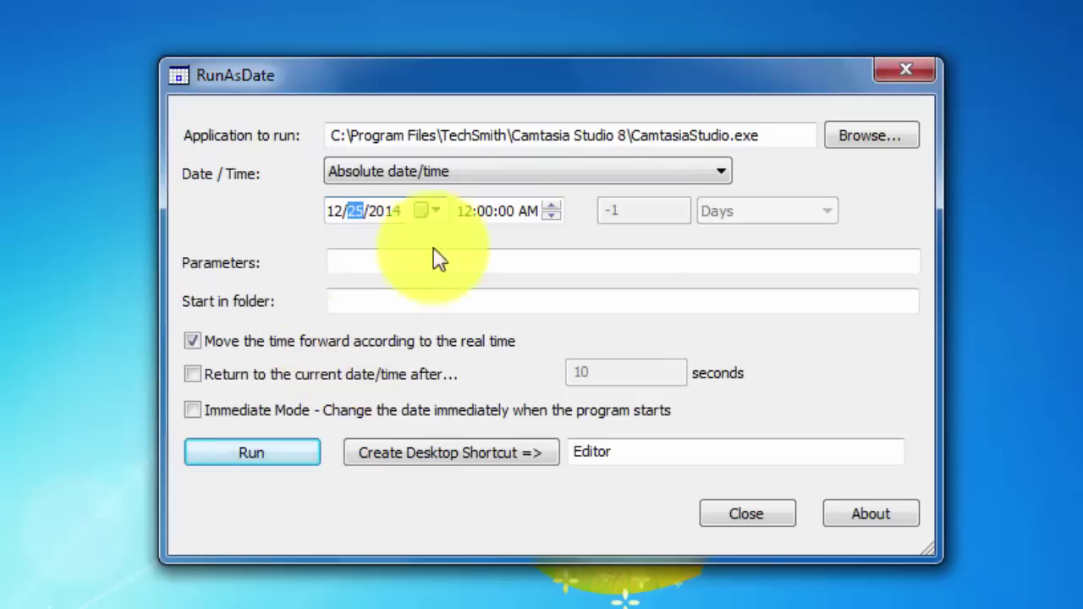
click(303, 438)
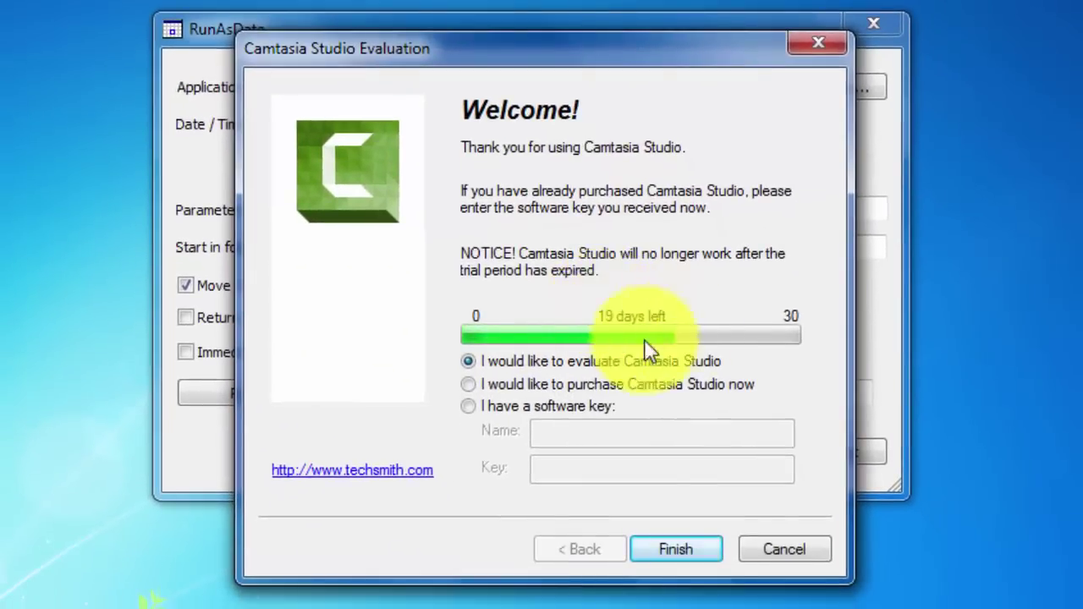
Step: Finish the trial evaluation, dismiss the Welcome screen, and close Camtasia Studio
click(700, 548)
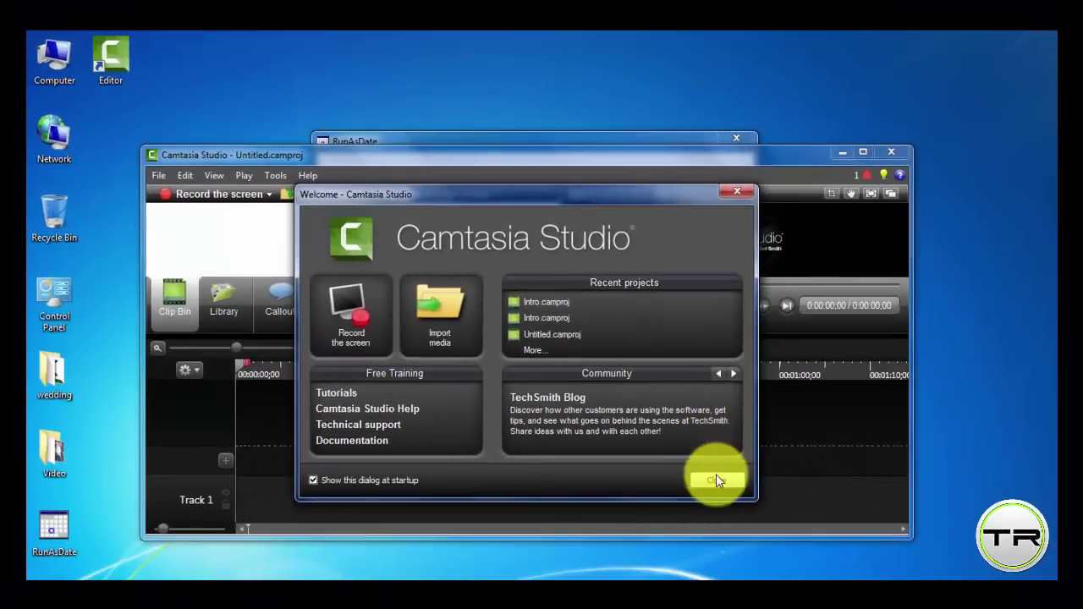
click(741, 504)
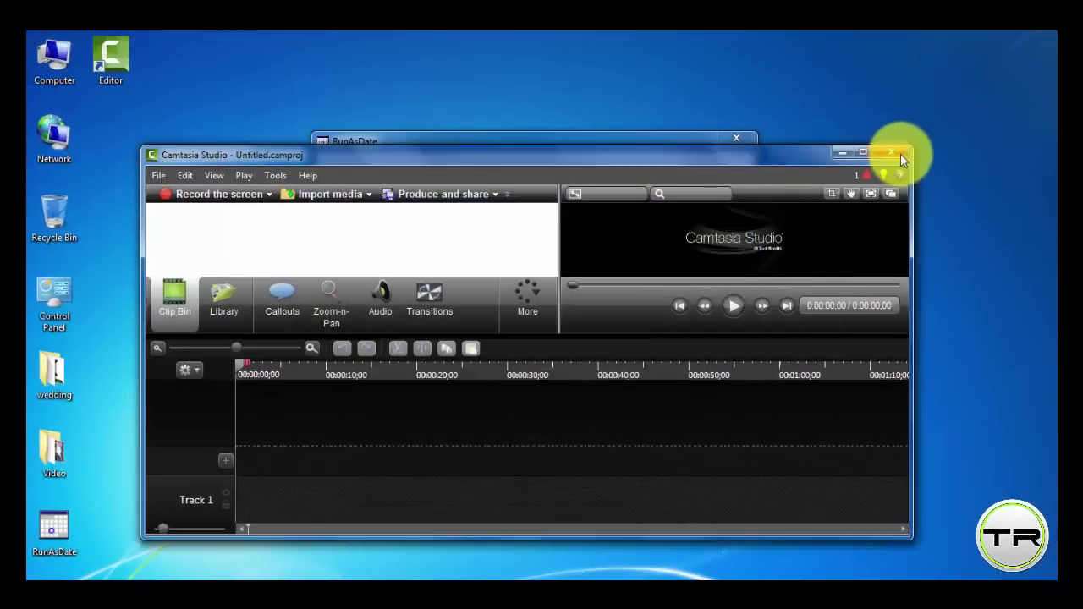
click(940, 130)
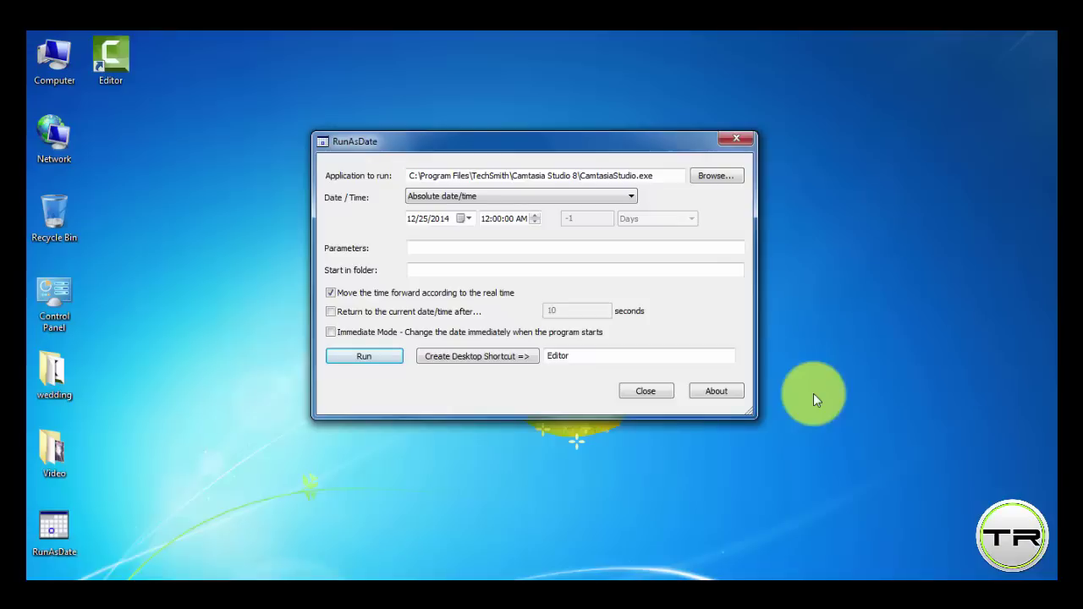
Step: Close the RunAsDate window
click(730, 135)
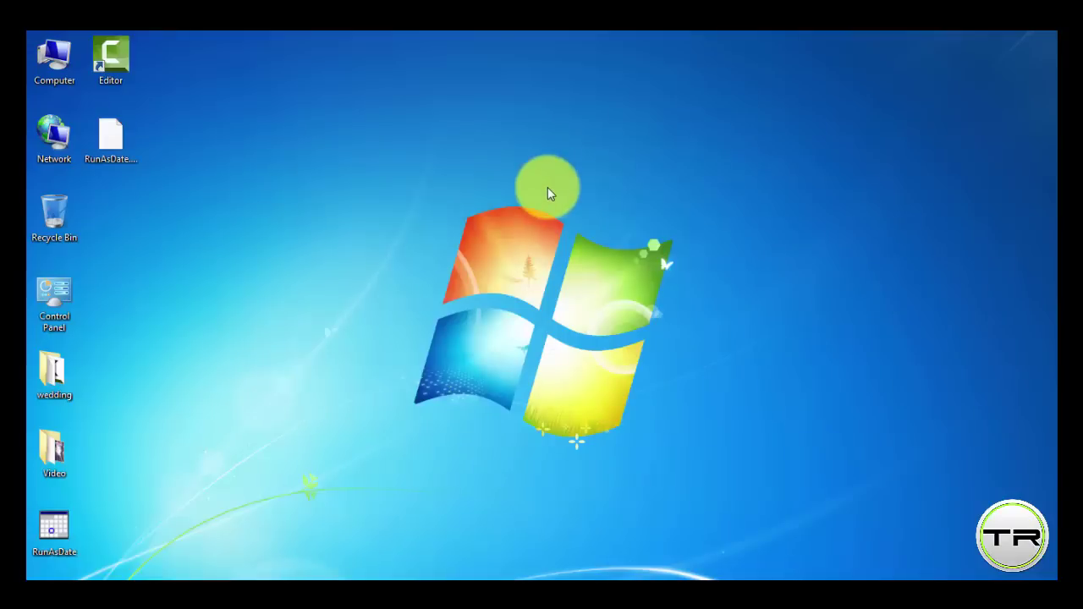